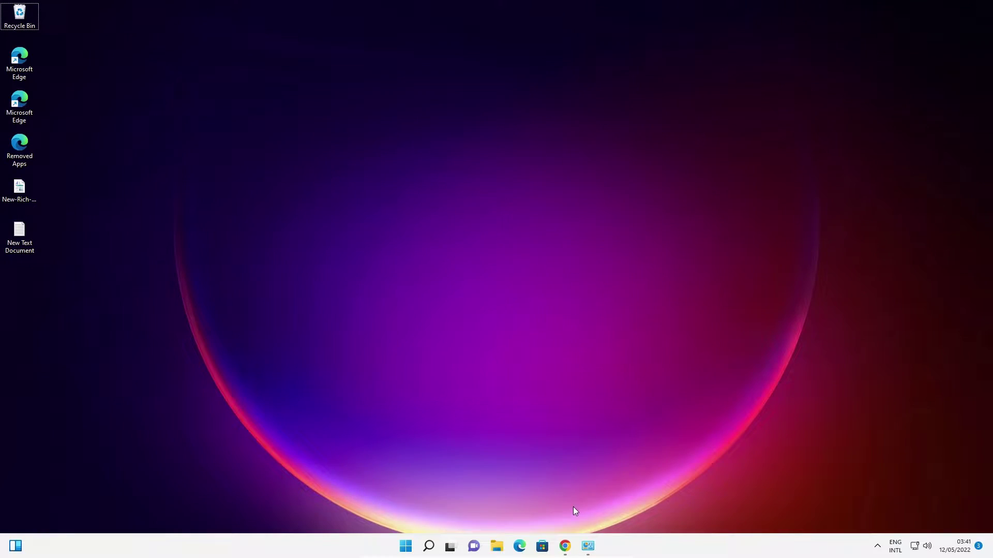
Restore Chrome, re-run the M404dn driver search, and right-click HP's official driver download result.
click(564, 546)
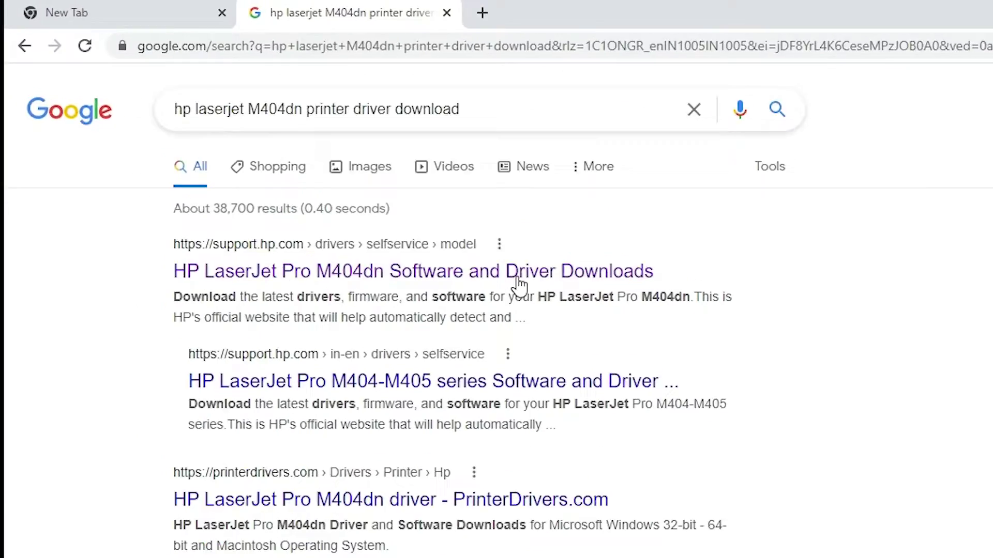
drag(260, 130, 354, 138)
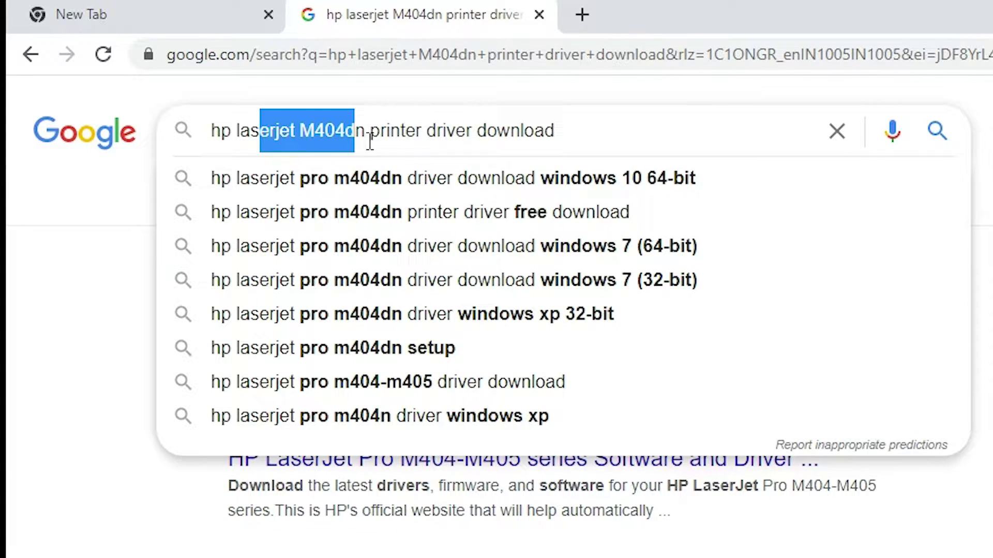
double_click(516, 139)
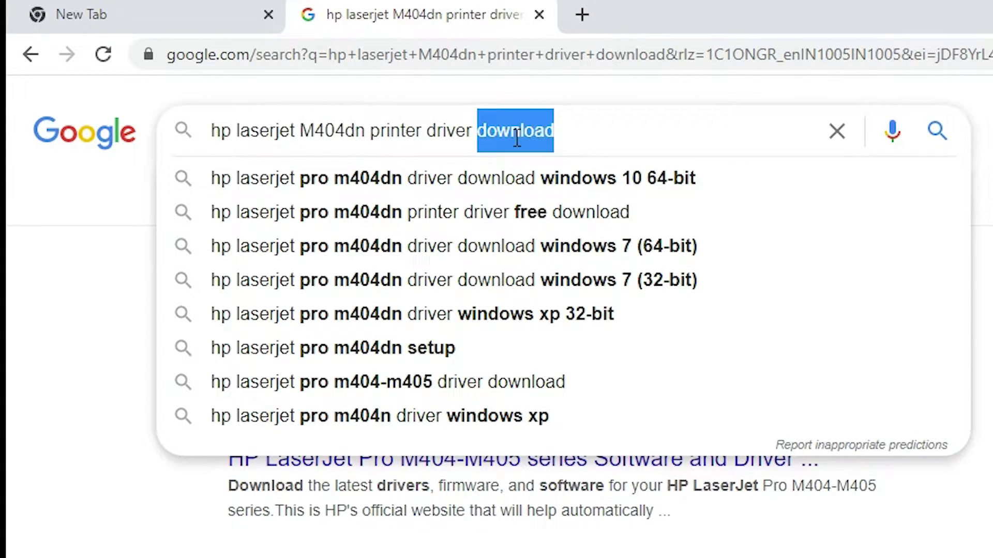
triple_click(516, 138)
key(Return)
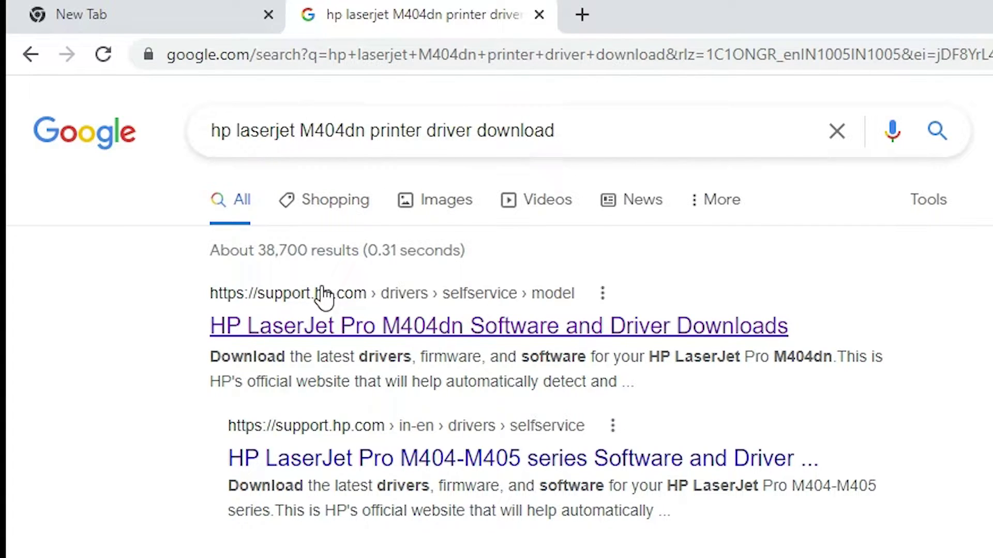
right_click(329, 329)
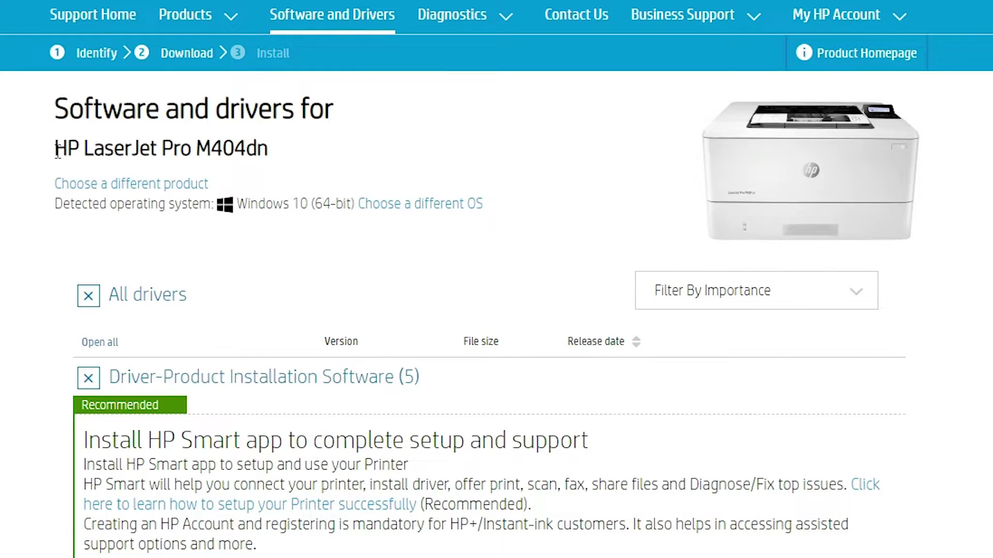
Check the page's model and detected Windows 10 (64-bit) OS, then scroll to the Full Software Solution.
drag(244, 205, 264, 207)
drag(130, 153, 270, 151)
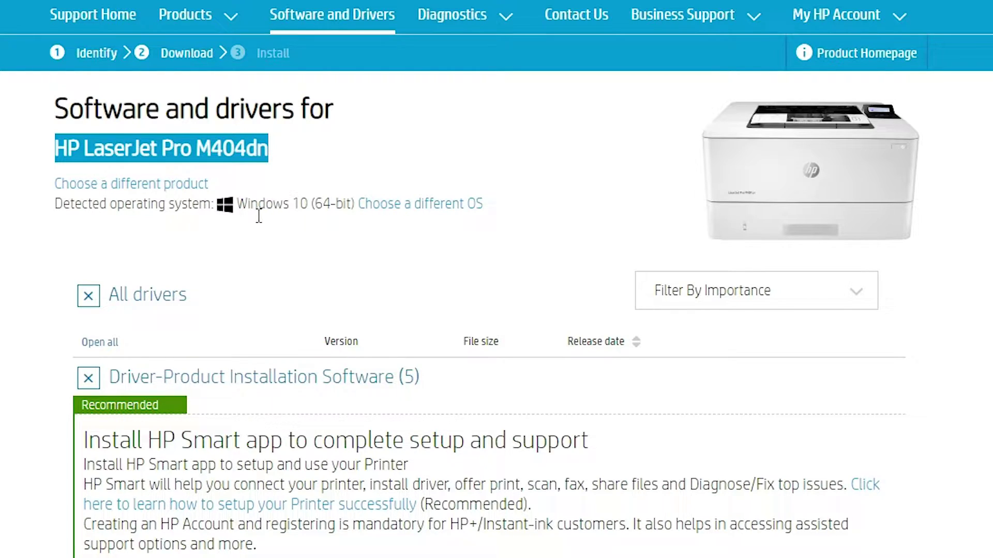
drag(248, 207, 314, 206)
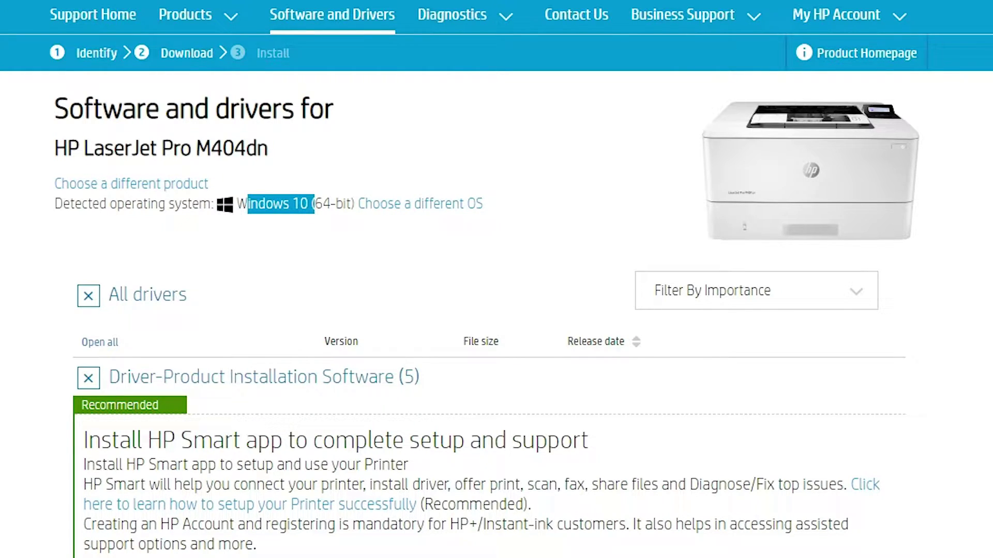
click(313, 204)
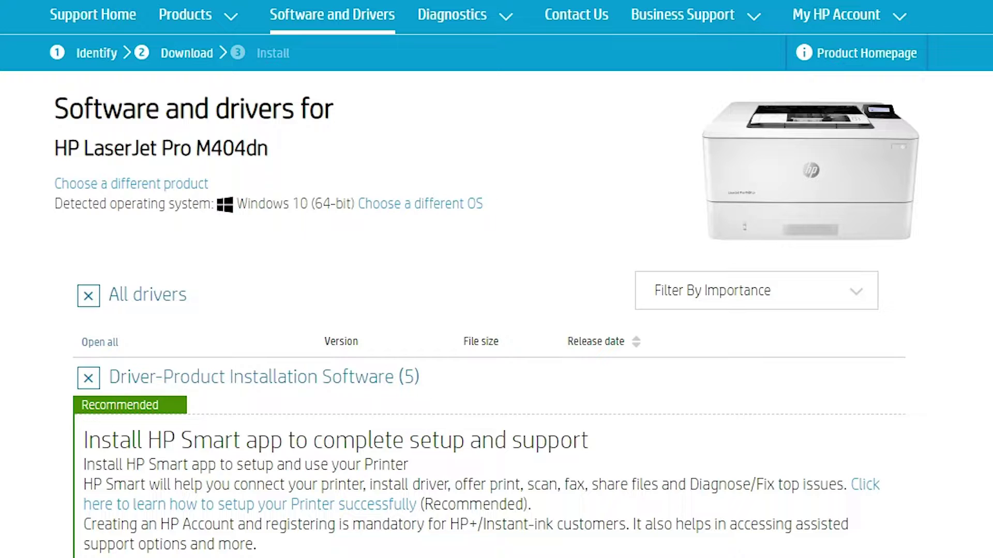
scroll(82, 320, down, 5)
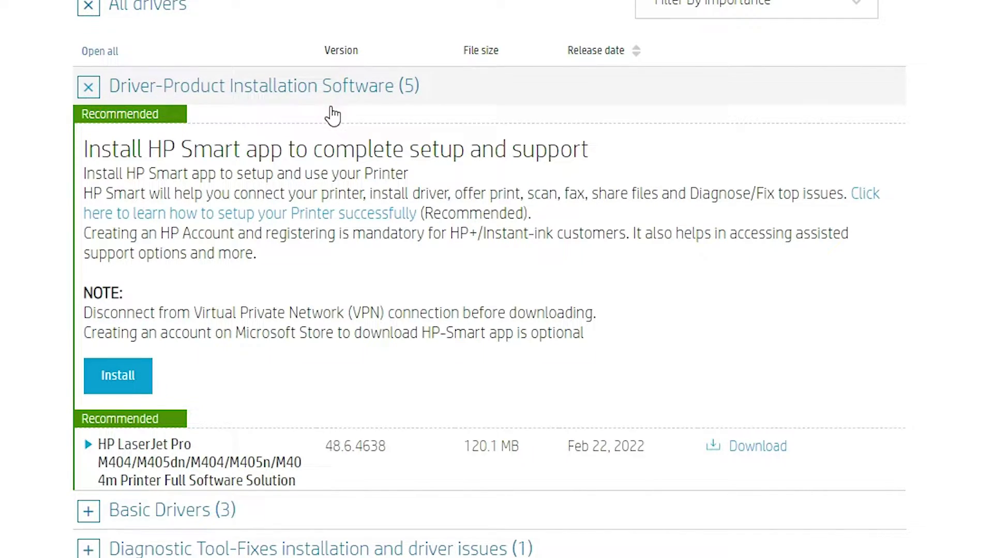
scroll(323, 109, down, 1)
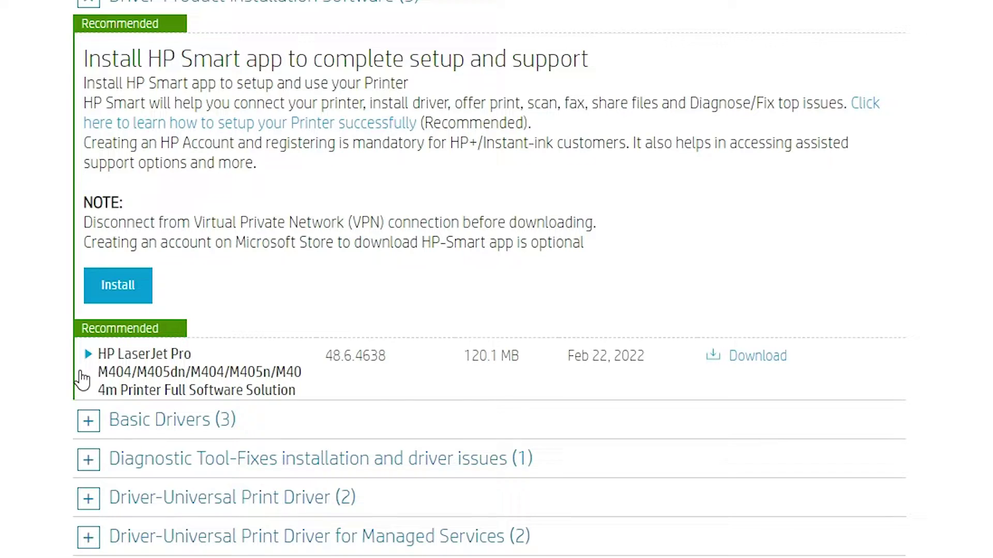
Download the 120.1 MB HP LaserJet Pro Full Software Solution, version 48.6.4638.
click(739, 357)
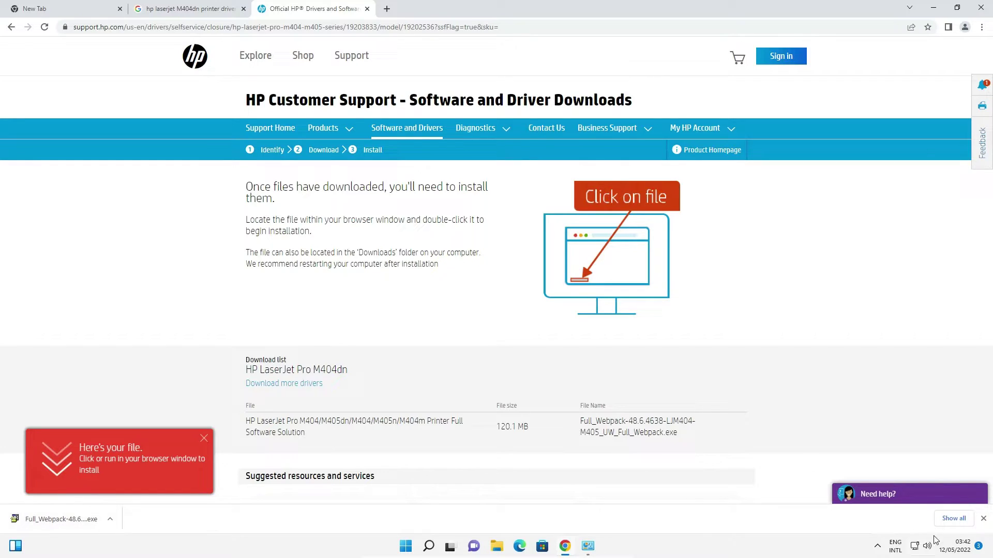
Locate the Full_Webpack exe in Downloads, drag it onto the desktop, and close the folder window.
click(950, 518)
click(395, 149)
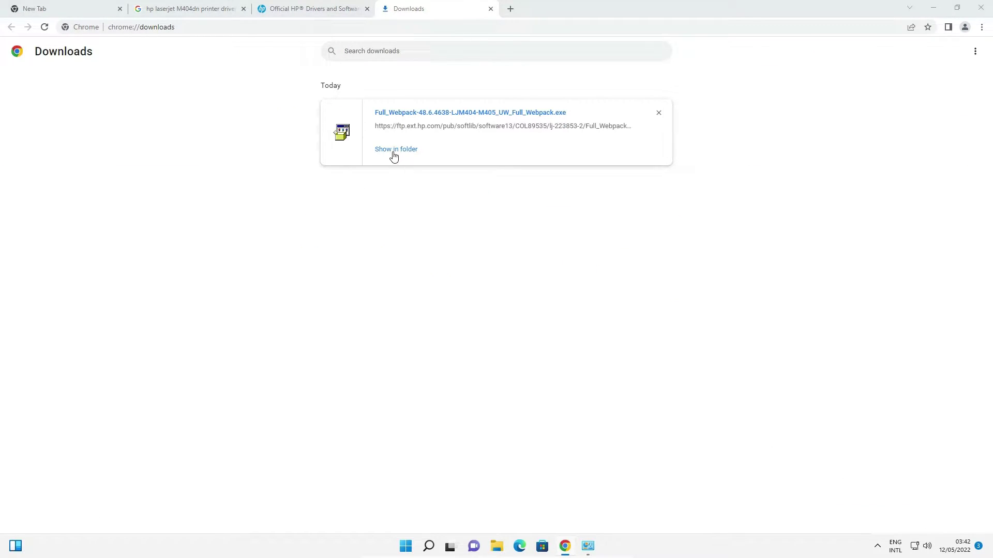
click(932, 6)
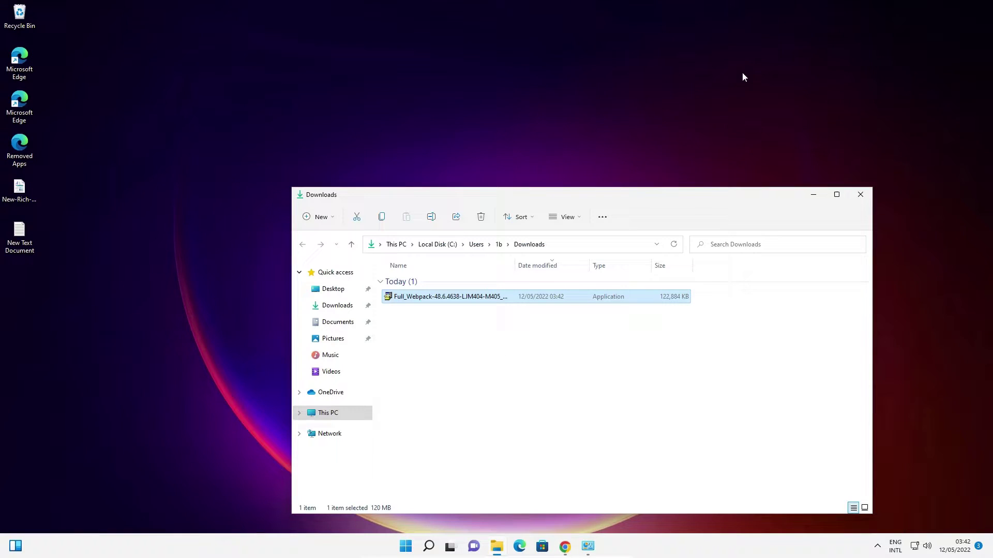
drag(437, 300, 88, 223)
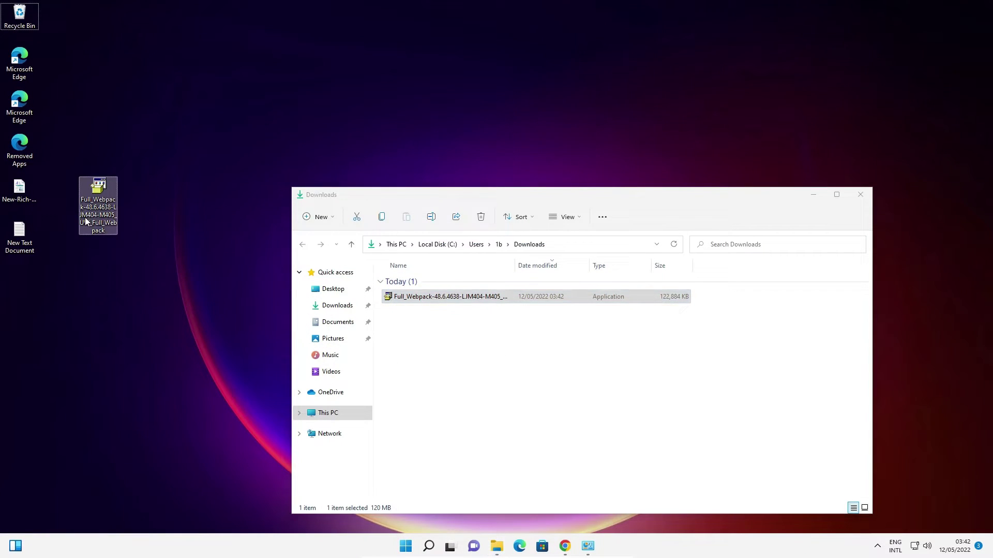
click(860, 195)
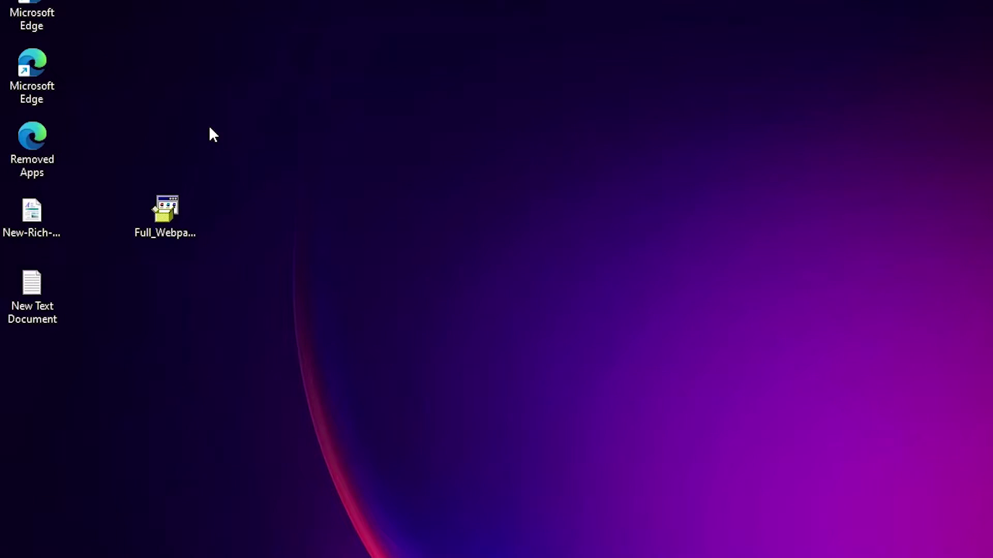
drag(124, 136, 75, 249)
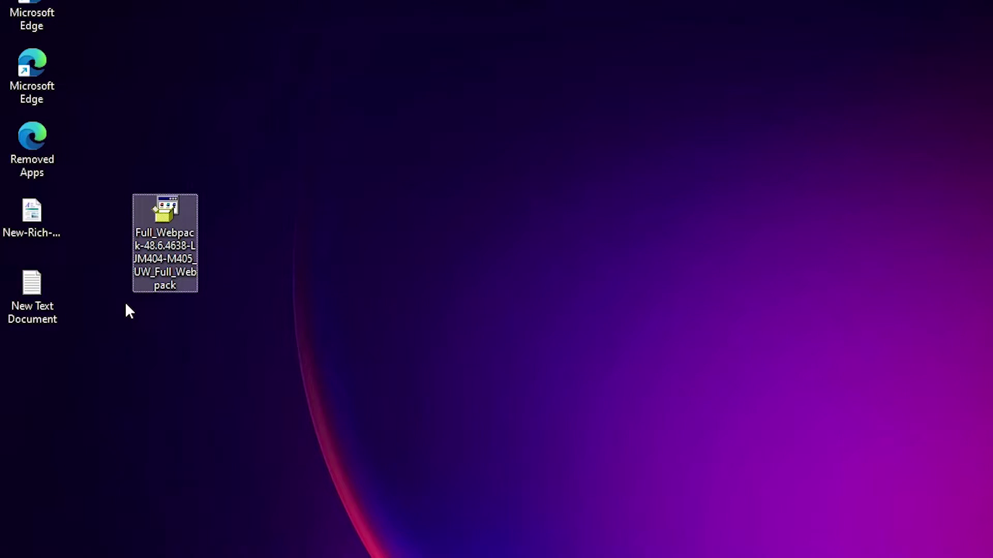
Use WinRAR's Extract files on the Full_Webpack exe, accepting the suggested desktop folder.
right_click(161, 235)
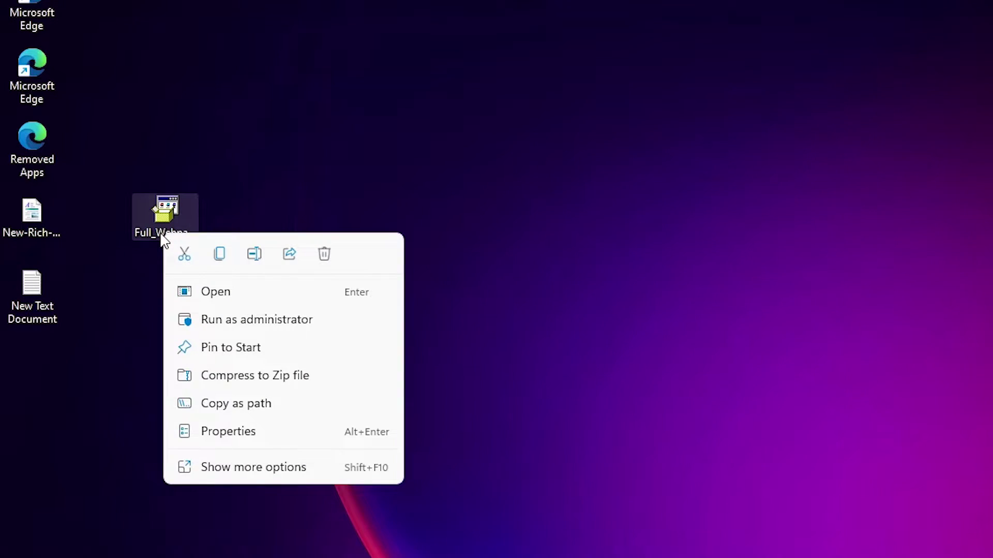
click(251, 469)
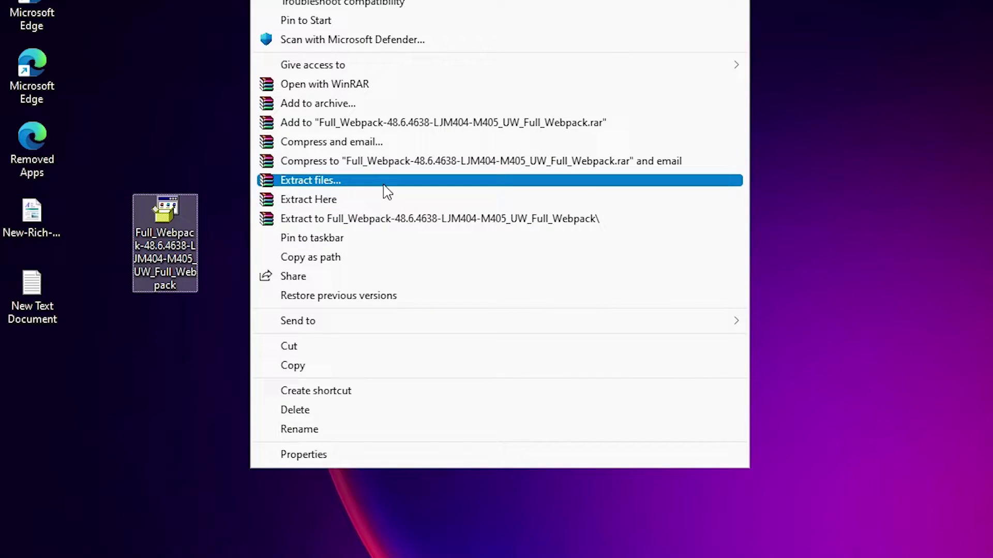
click(317, 184)
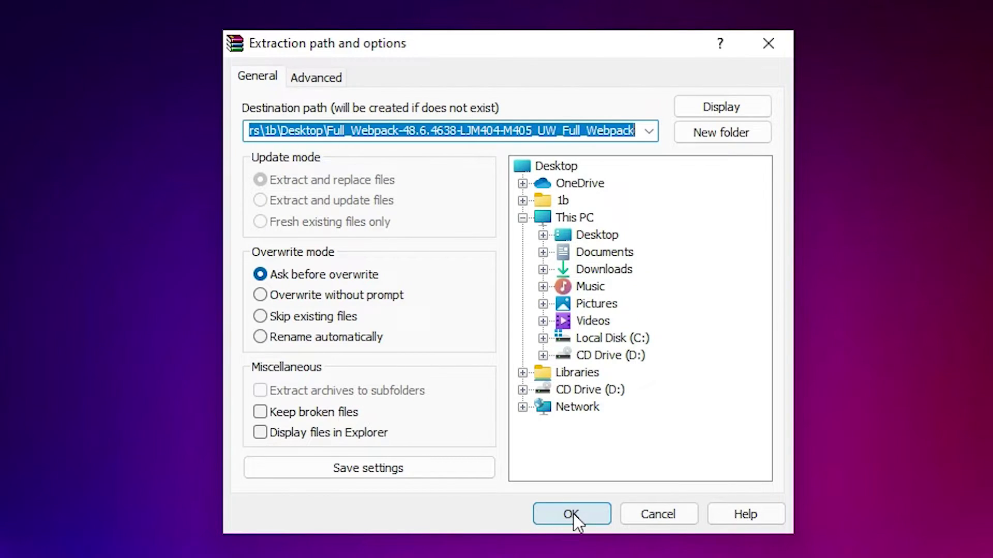
click(573, 514)
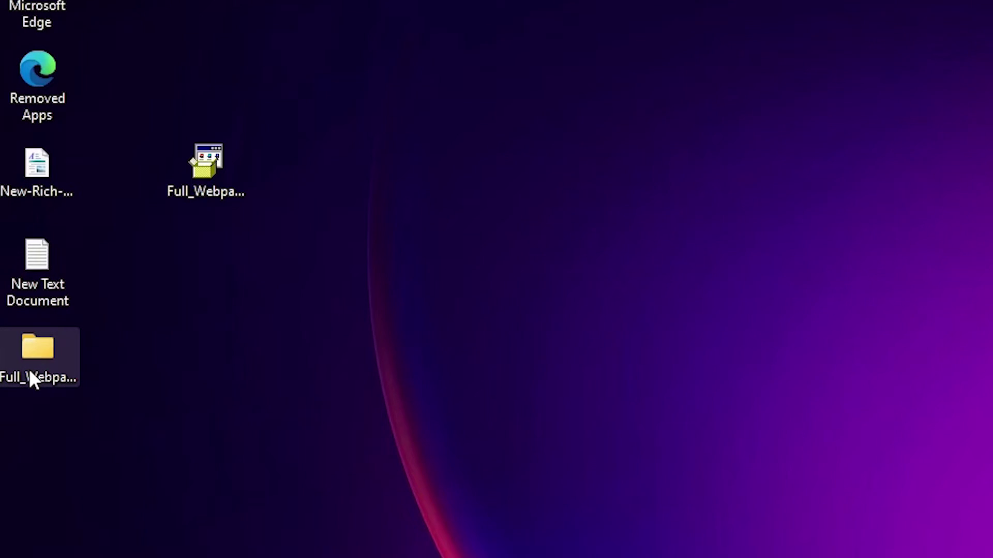
double_click(29, 368)
scroll(374, 499, down, 15)
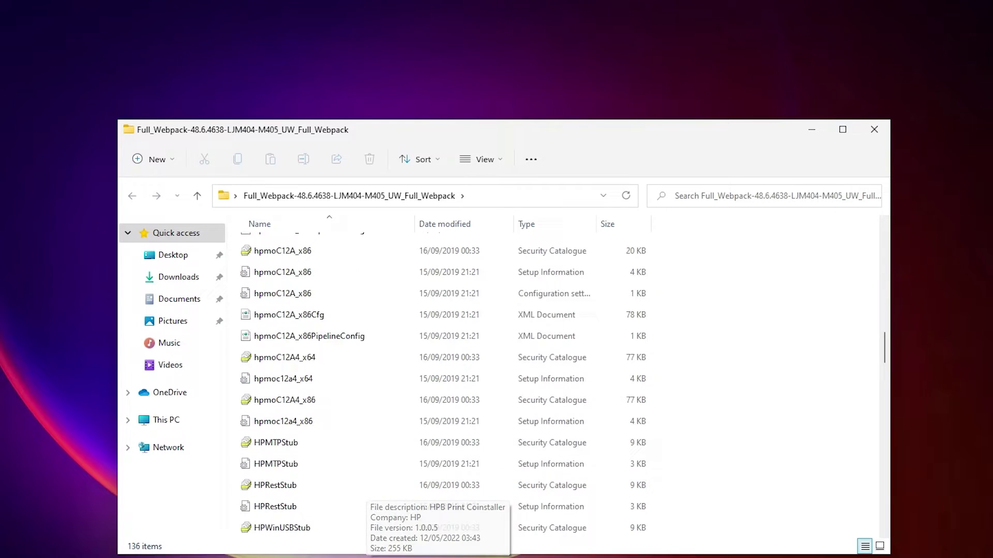
click(875, 130)
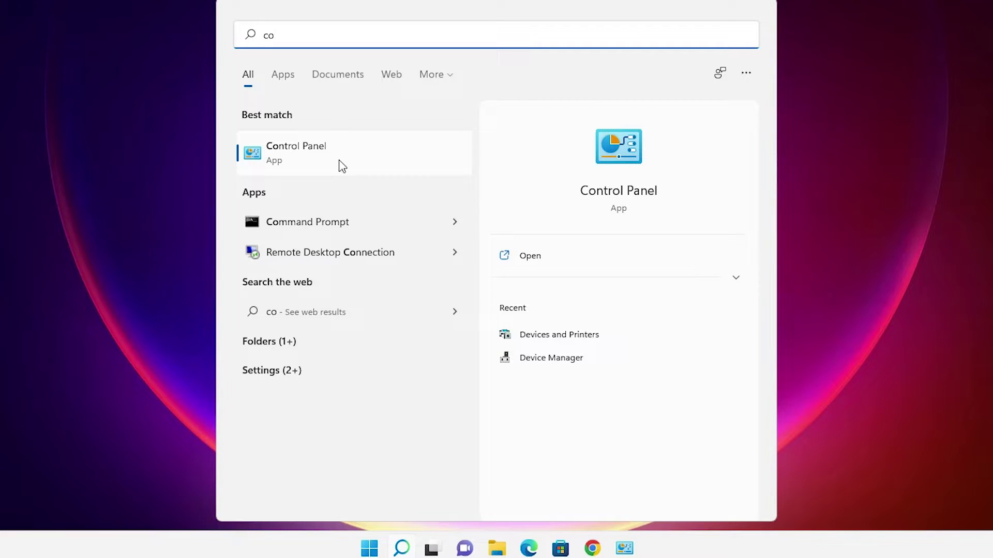
Open Control Panel and go to the Devices and Printers page.
click(293, 156)
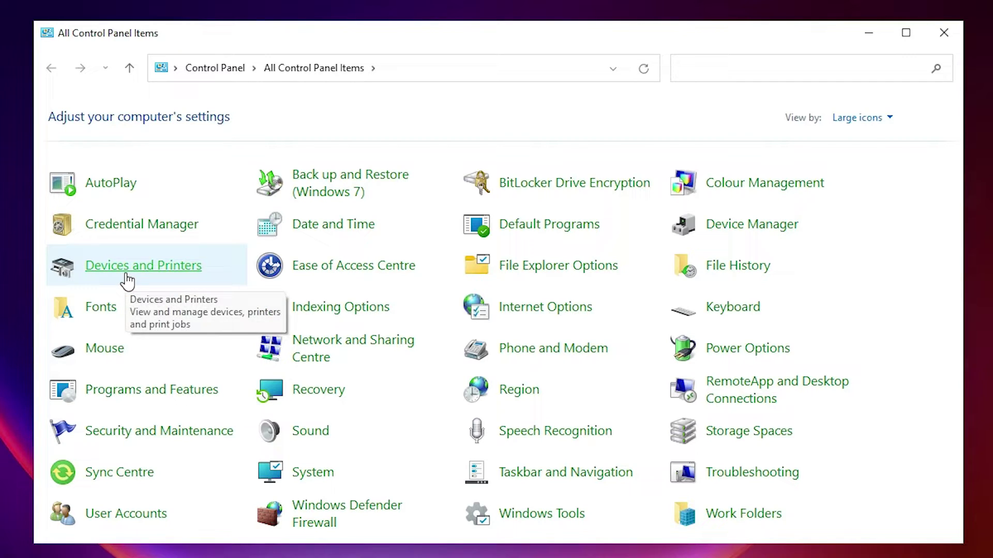
click(127, 283)
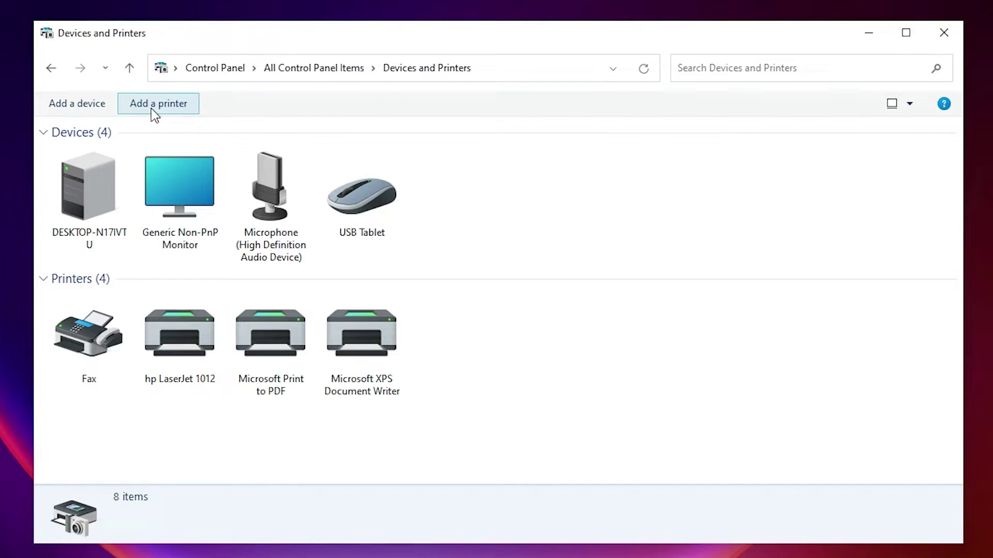
Start adding a printer and choose a local printer with manual settings.
click(171, 103)
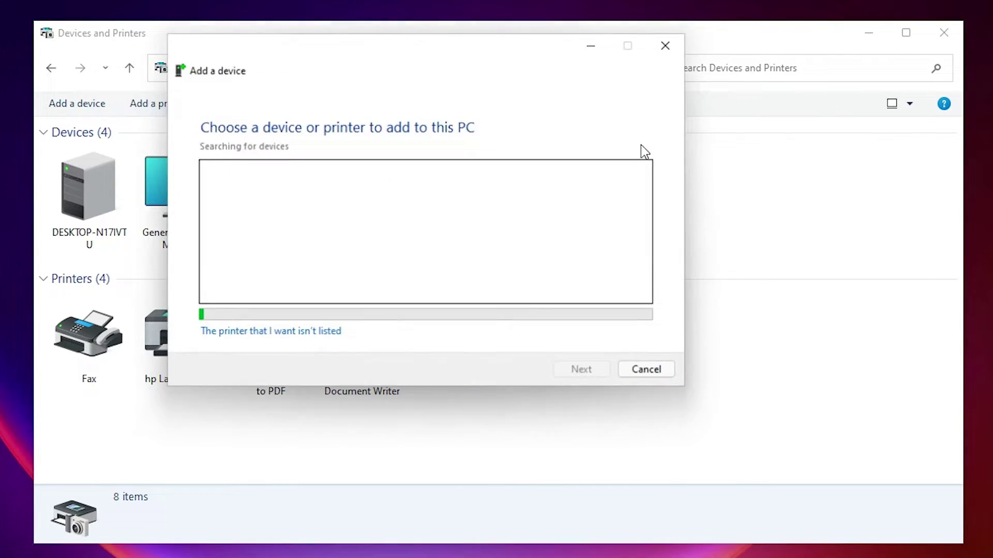
click(864, 33)
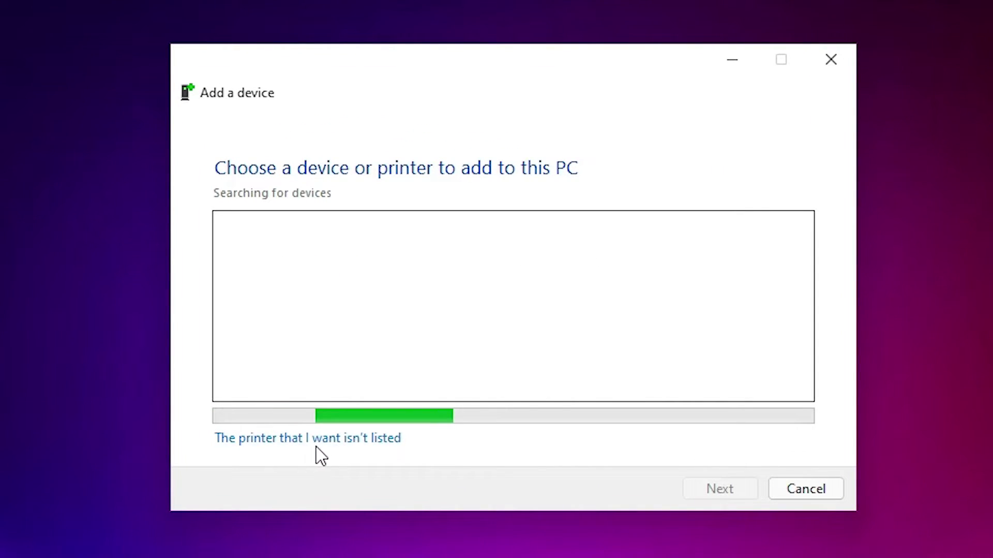
click(353, 444)
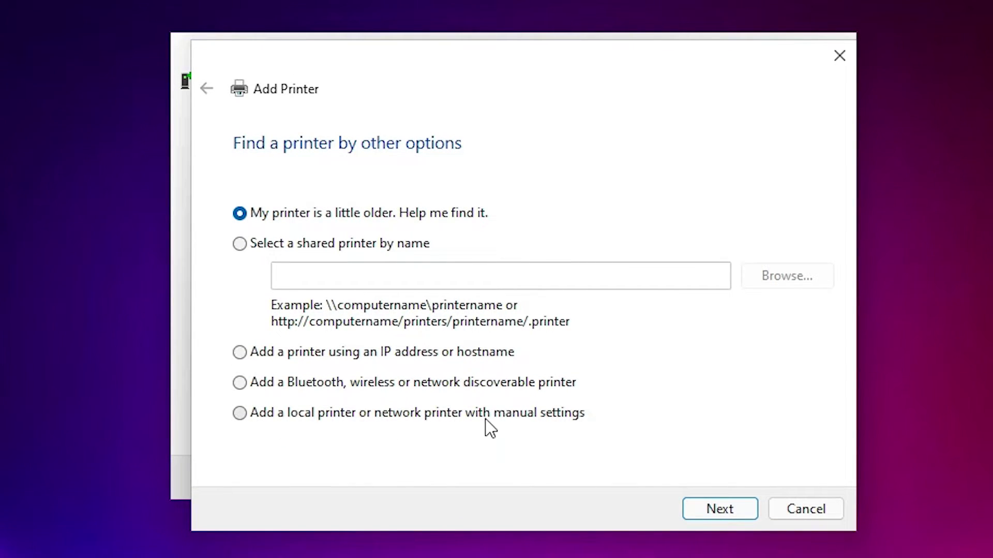
click(238, 413)
click(713, 511)
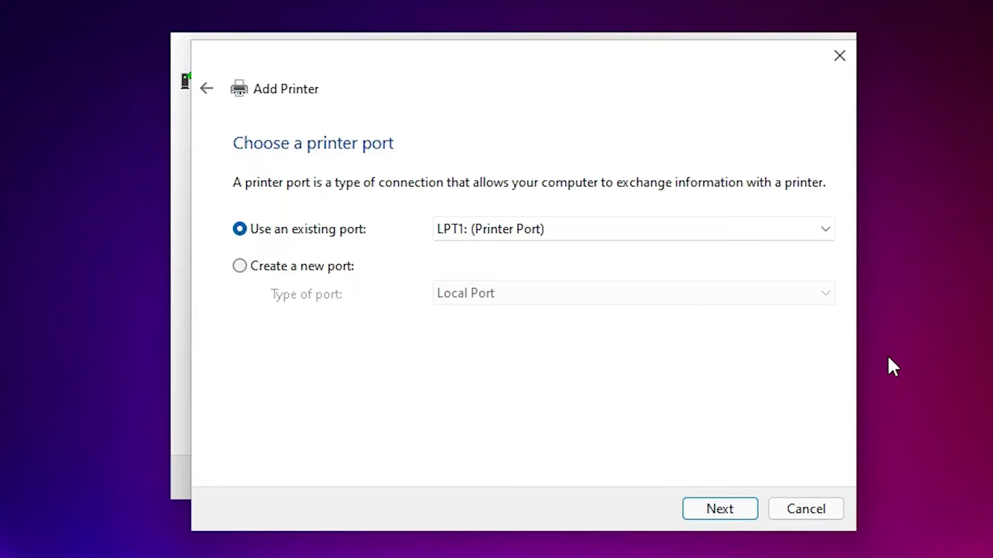
Use the existing USB001 virtual printer port and continue to driver installation.
click(494, 233)
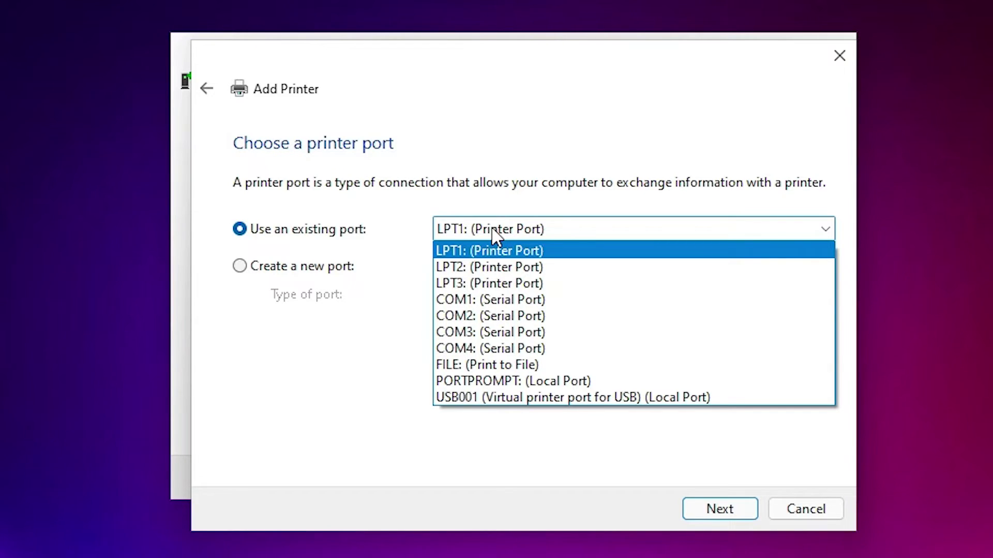
click(561, 393)
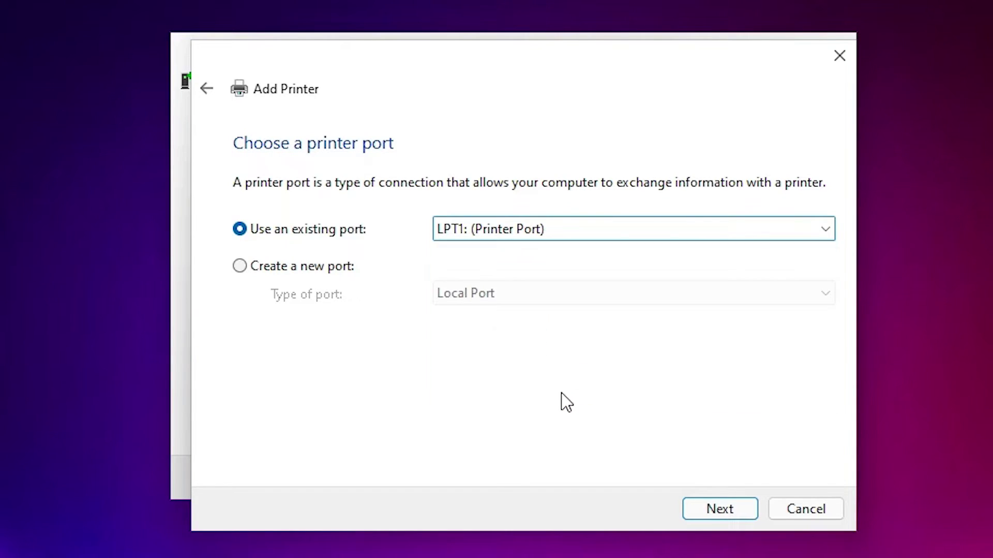
click(704, 517)
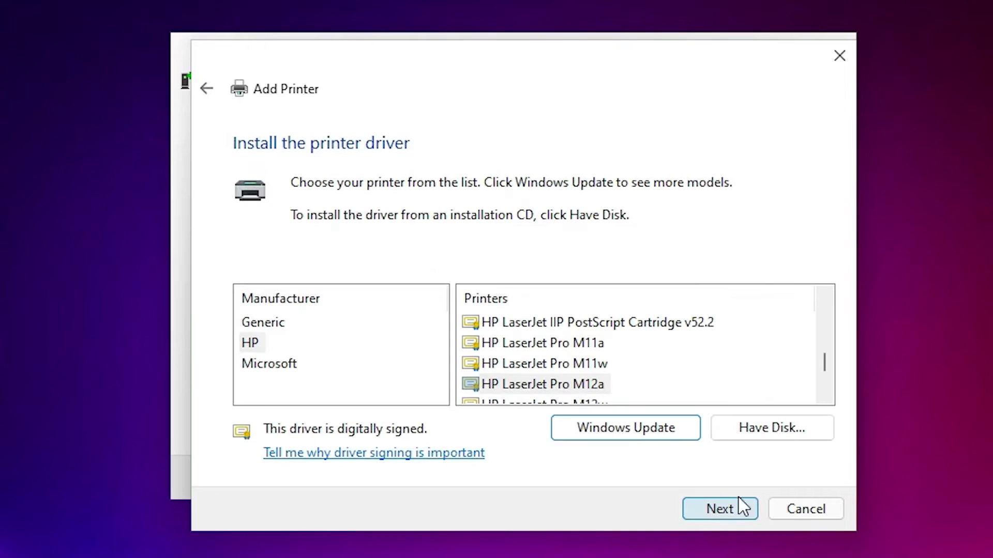
Load drivers from disk using Autorun.inf in the desktop Full_Webpack folder.
click(750, 441)
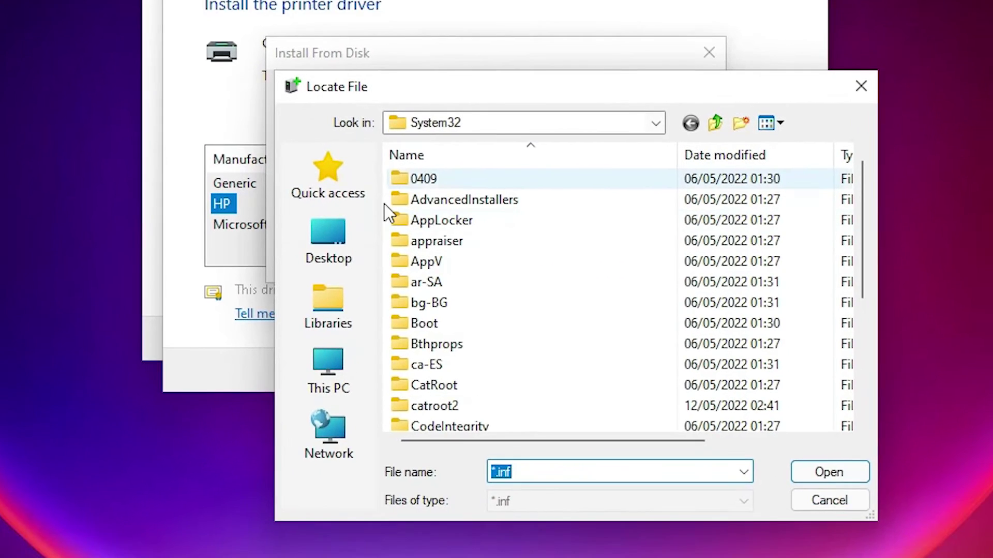
click(380, 373)
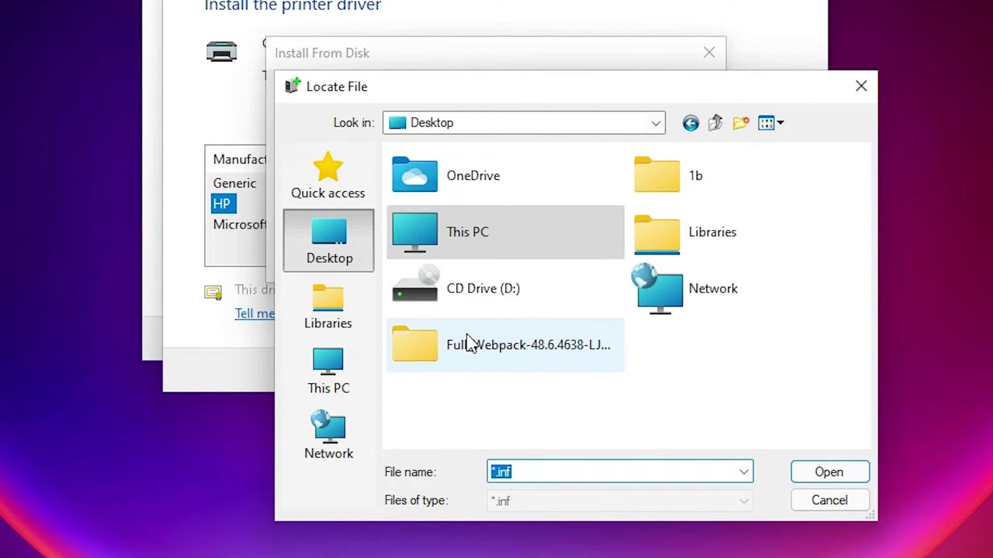
double_click(498, 343)
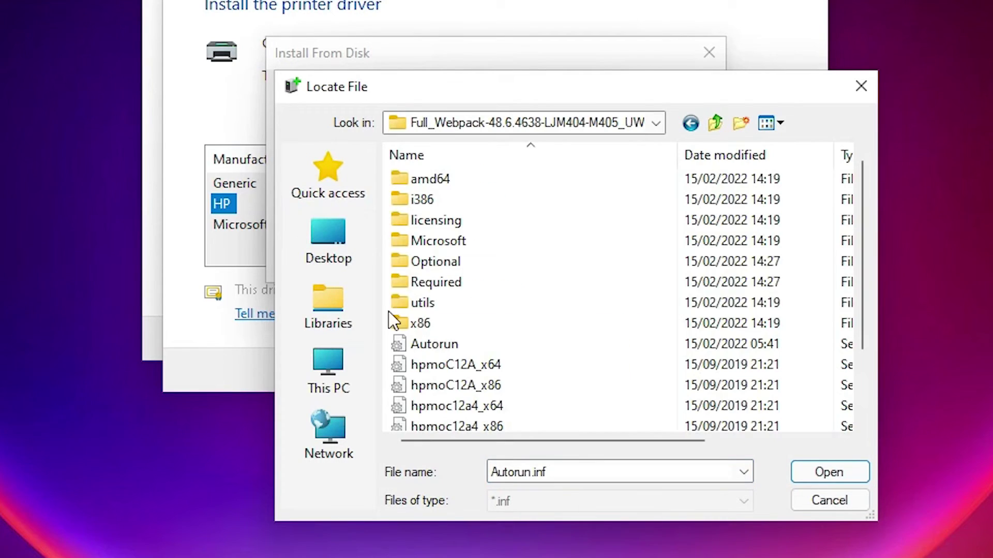
scroll(505, 307, down, 2)
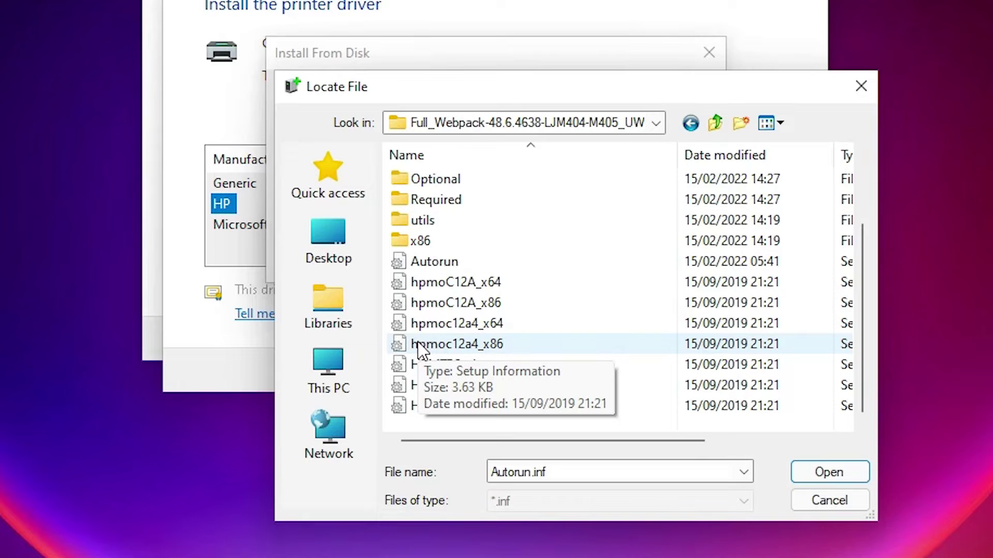
click(450, 282)
click(440, 262)
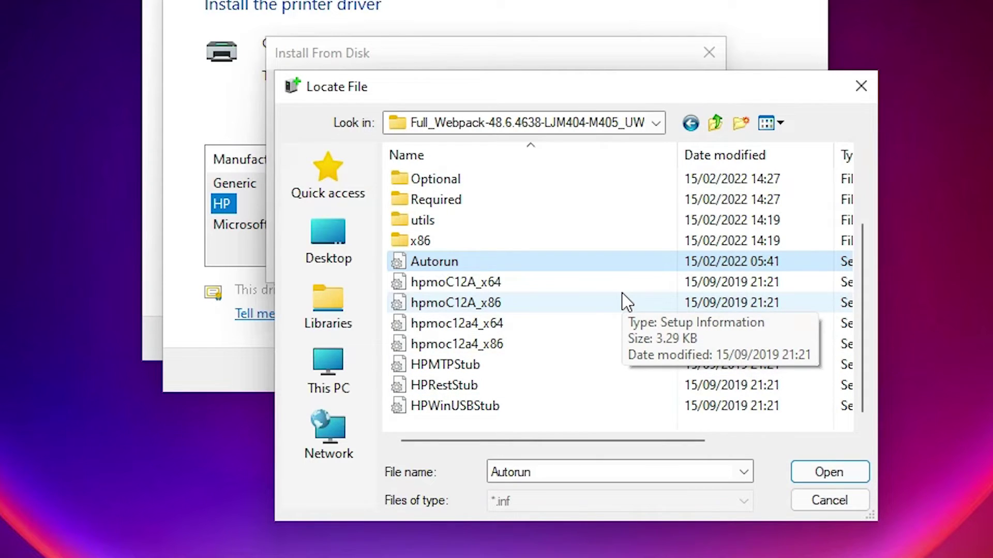
click(815, 473)
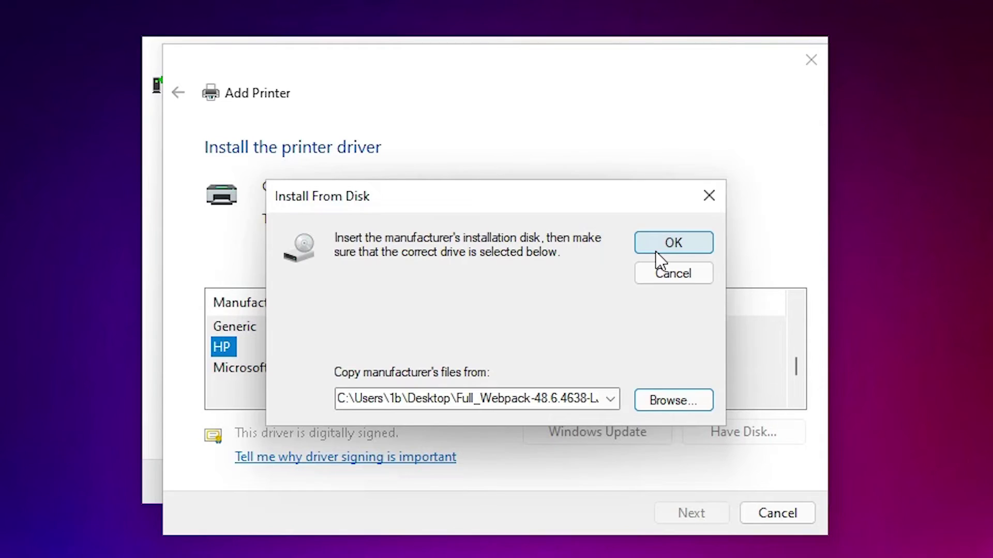
click(667, 141)
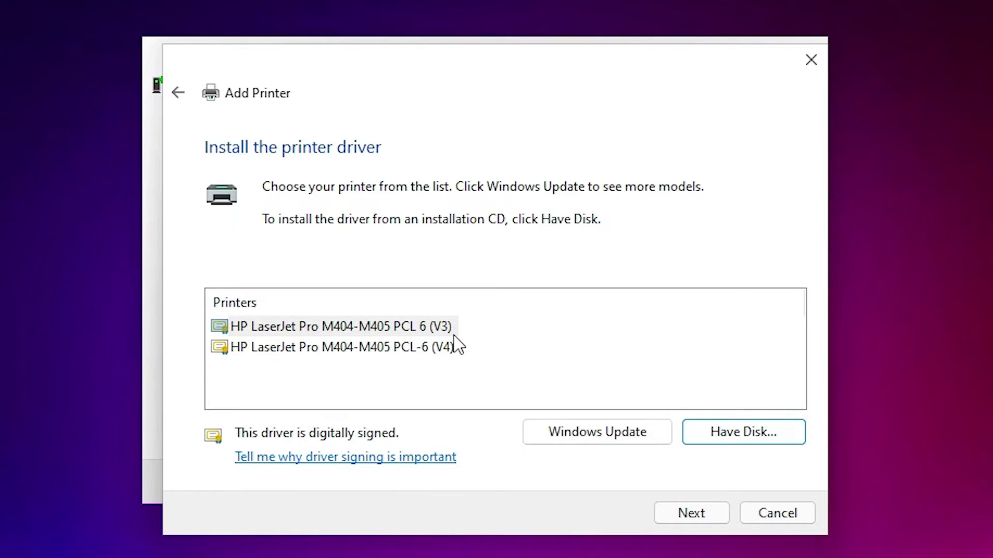
Install the PCL 6 (V3) driver as 'HP LaserJet Pro M404 dn' and approve the UAC prompt.
click(424, 326)
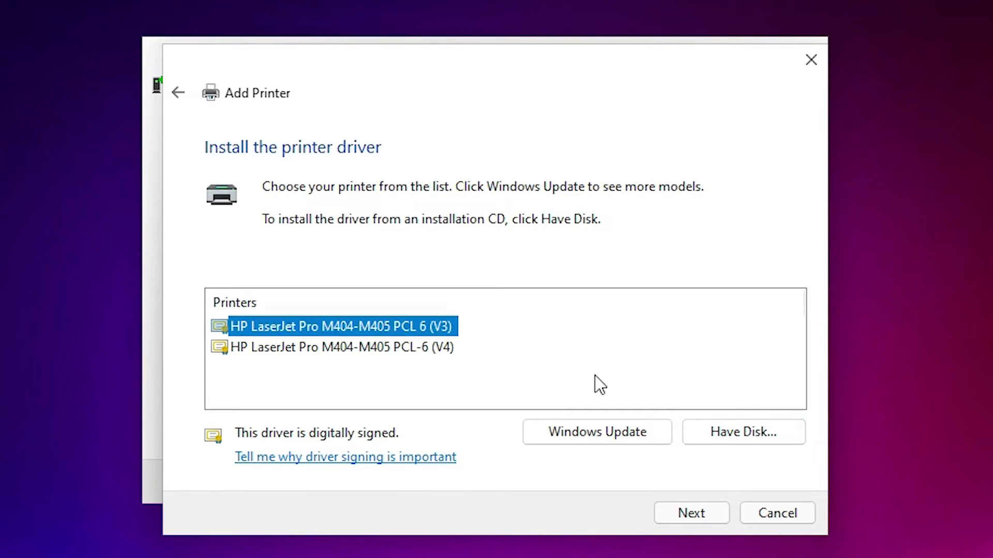
click(684, 521)
click(494, 190)
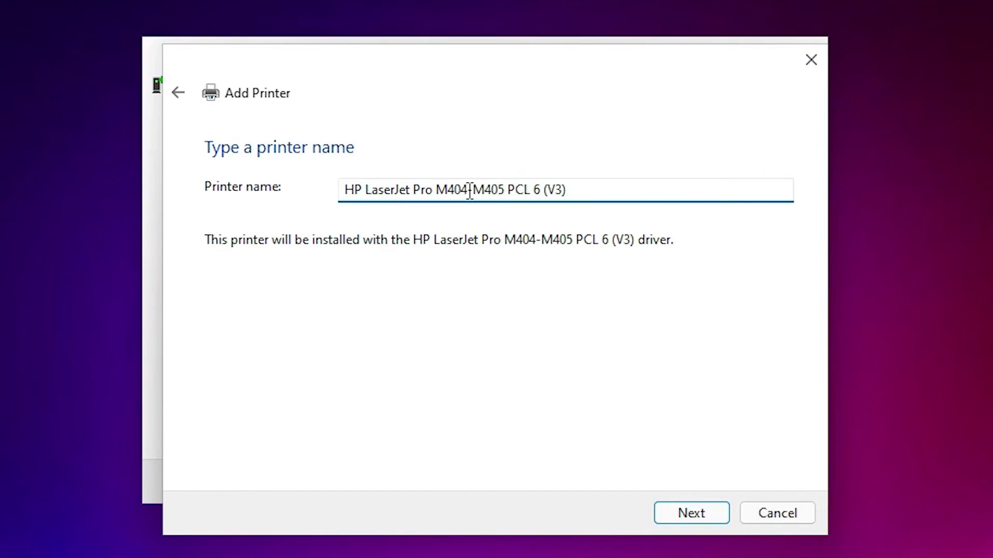
drag(470, 190, 630, 201)
key(BackSpace)
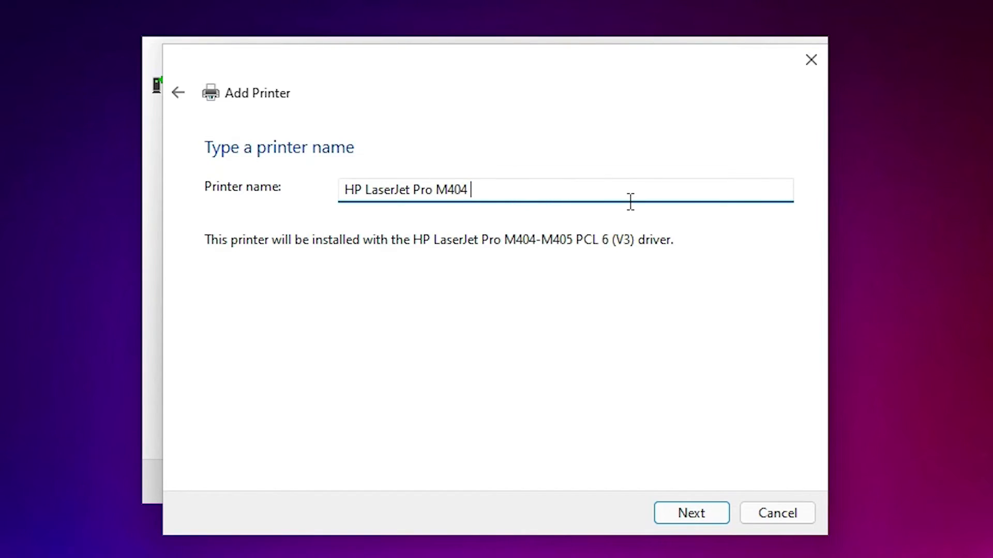
text(dn)
click(695, 515)
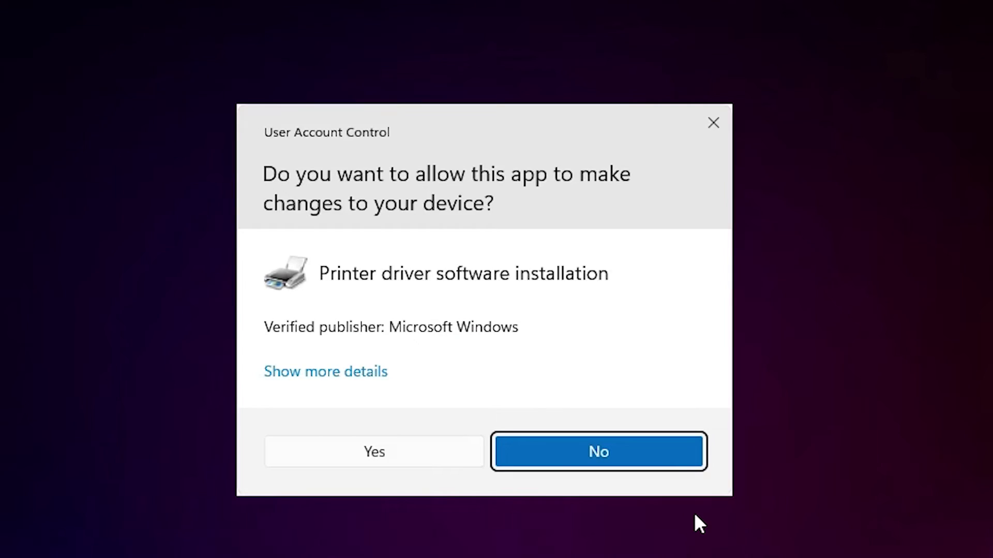
click(398, 460)
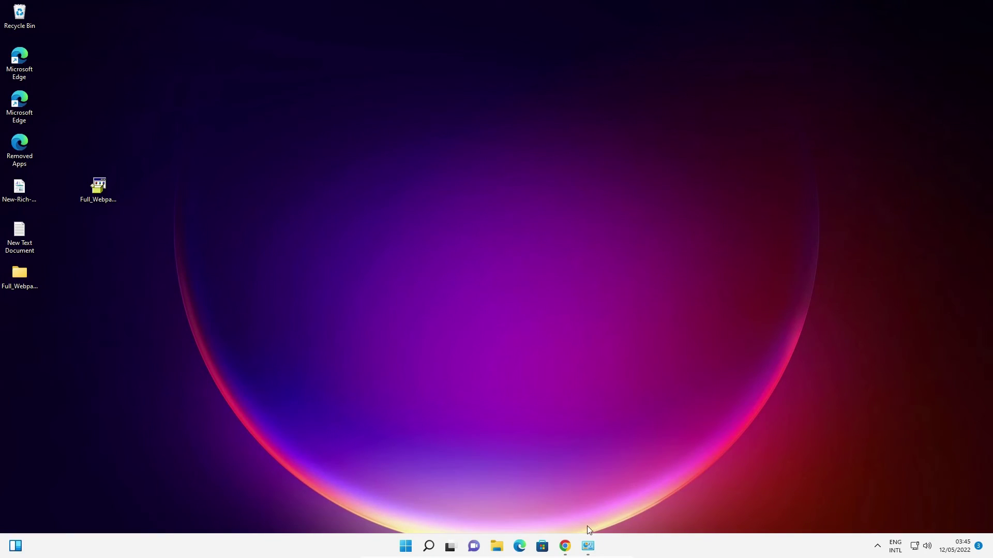
Finish the wizard, reopen Devices and Printers, and select the new HP LaserJet Pro M404 dn.
mouse_move(590, 546)
click(724, 488)
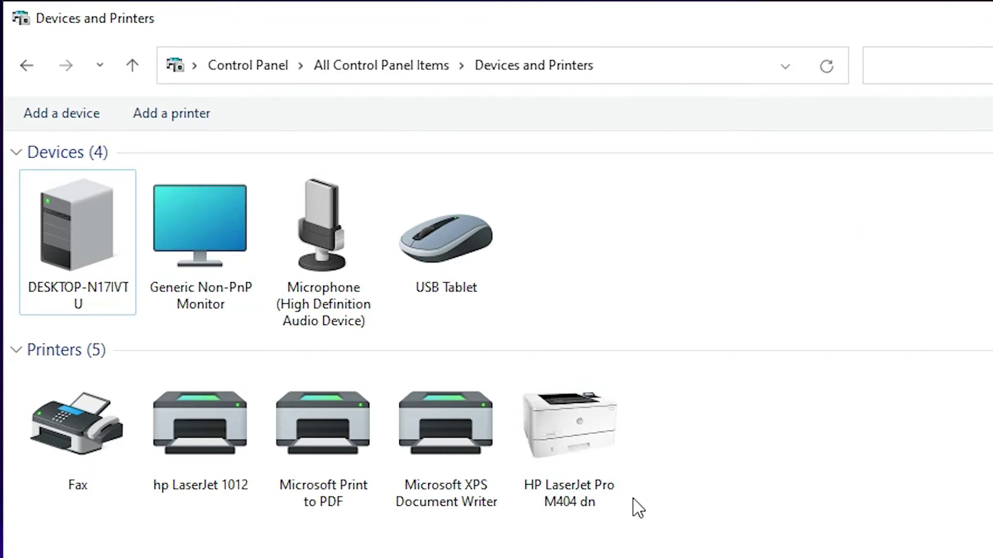
click(595, 507)
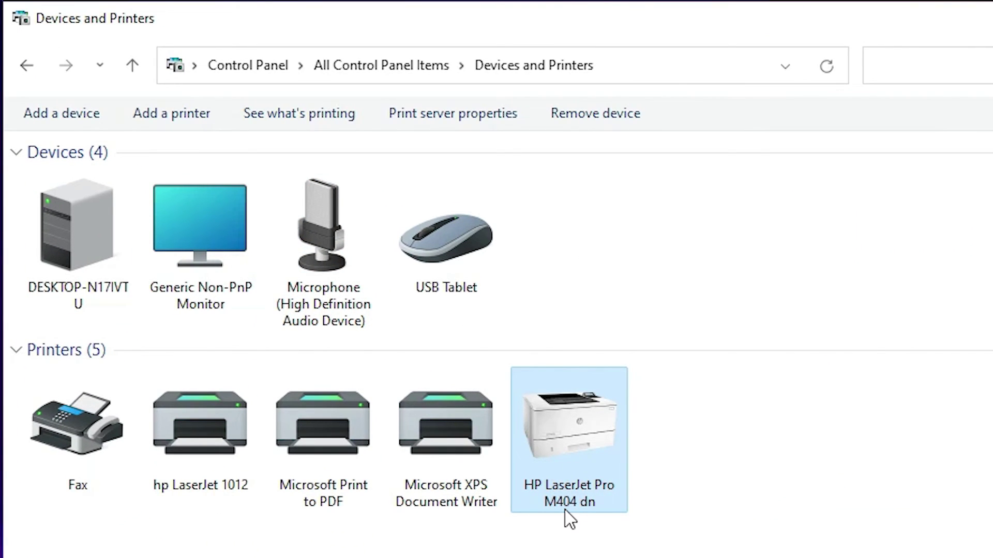